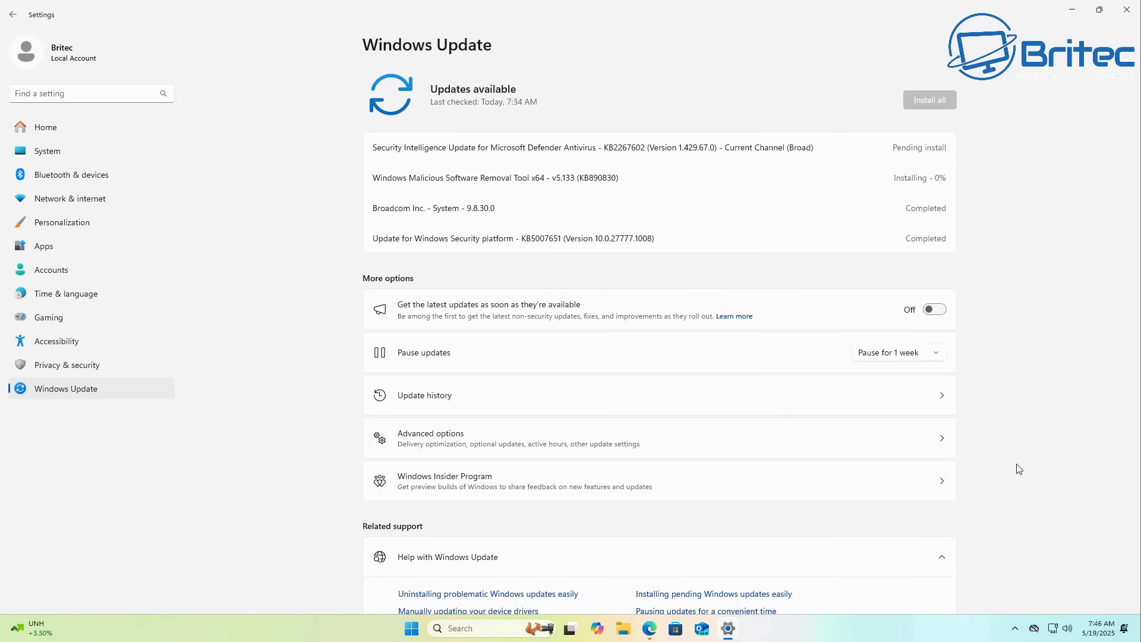
# - Switch 'Get the latest updates as soon as they're available' on and run Check for updates
pyautogui.click(904, 324)
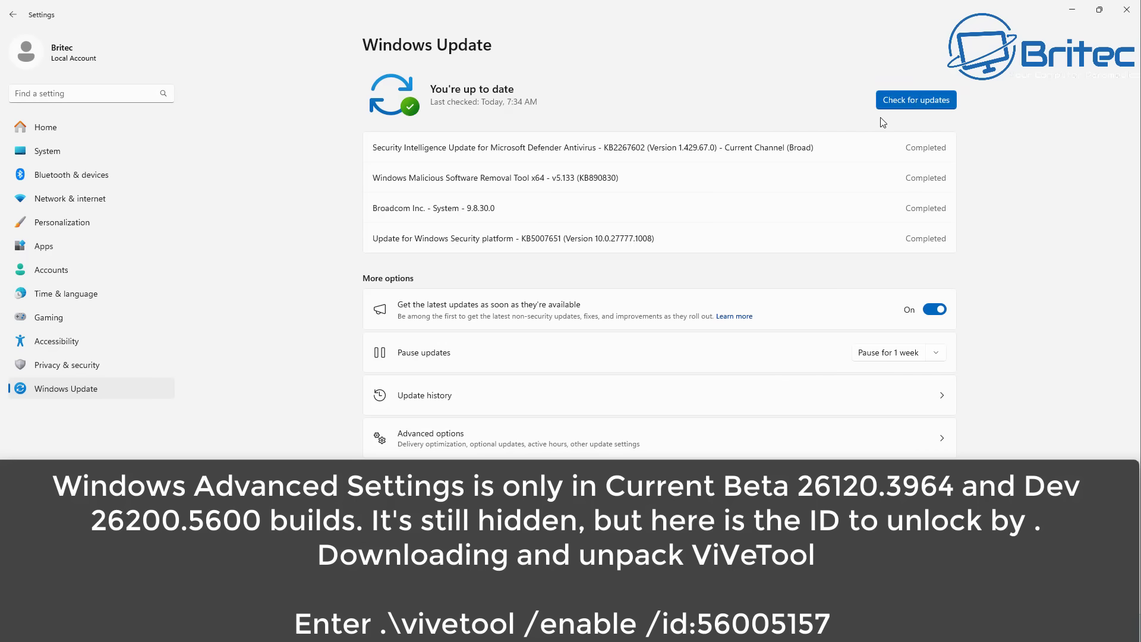
pyautogui.click(904, 109)
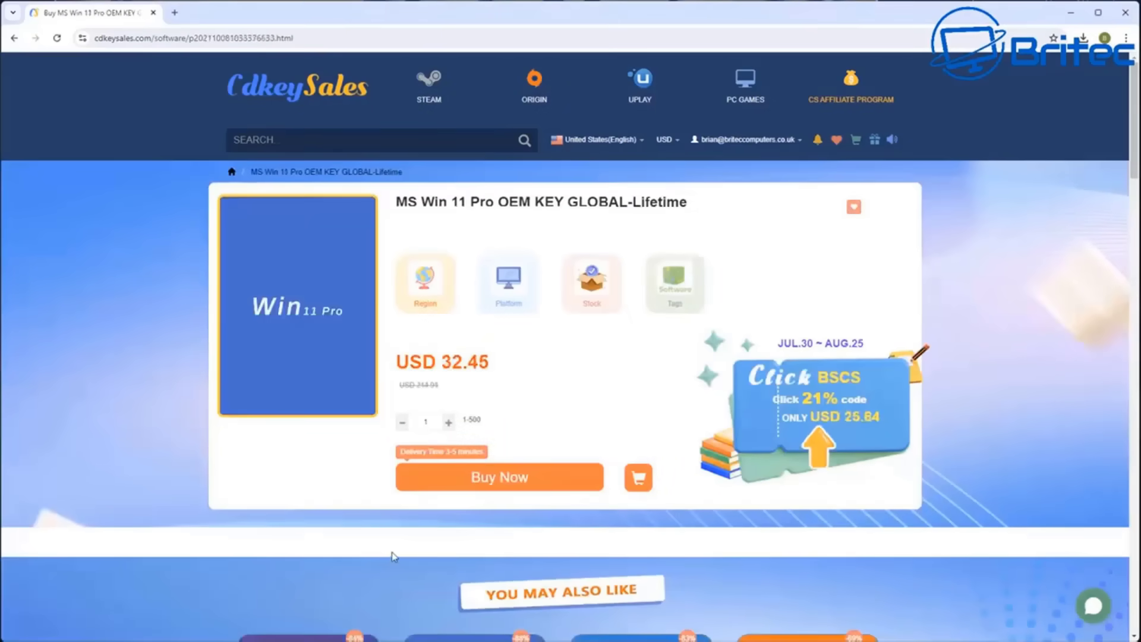
# - Buy the Win 11 Pro OEM key with the promotion code applied for USD 22.71 and confirm
pyautogui.click(492, 477)
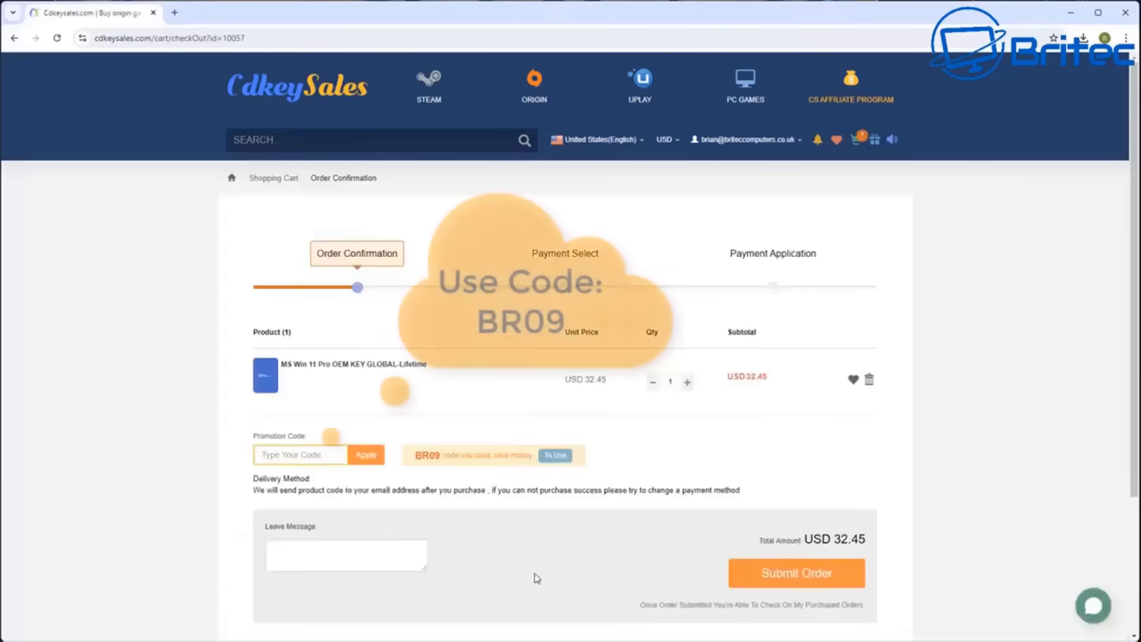
pyautogui.write('BR09')
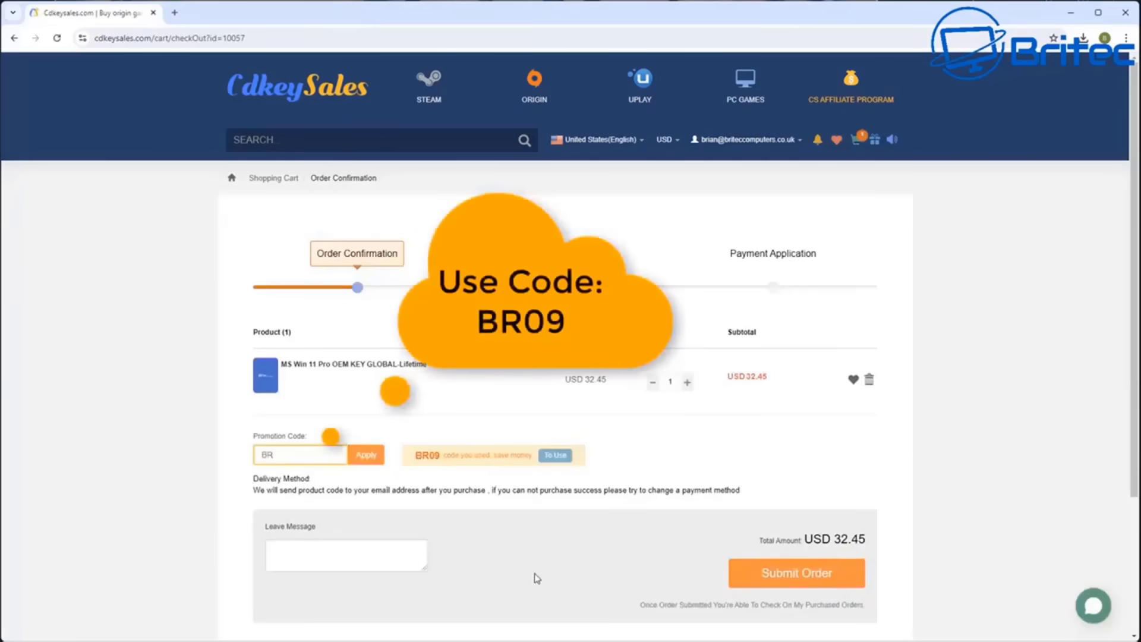
pyautogui.click(367, 458)
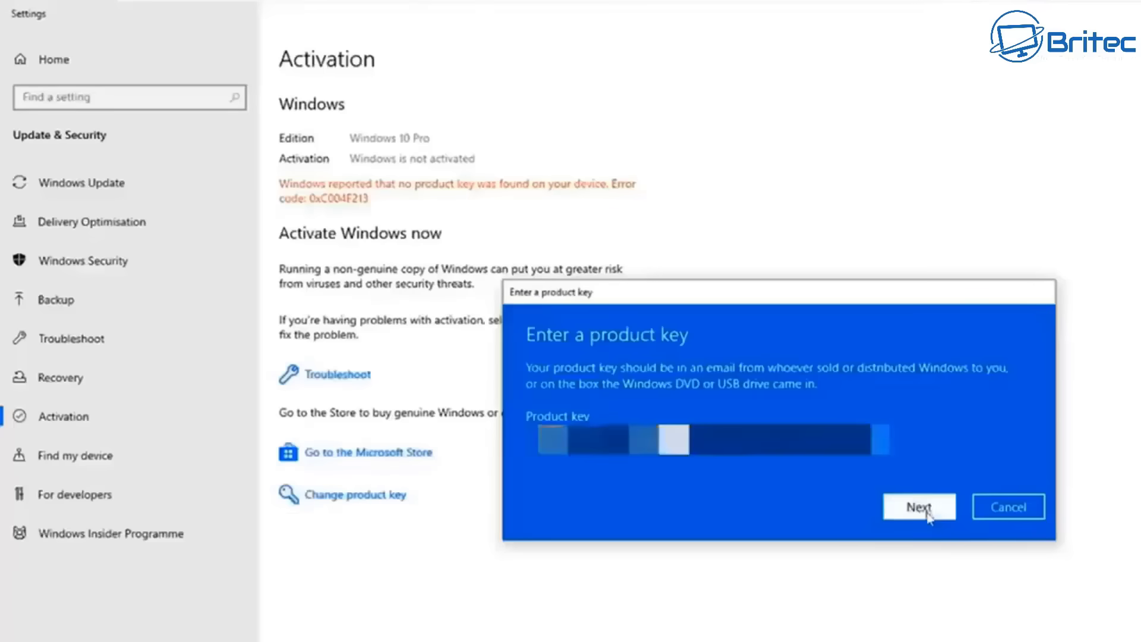
pyautogui.click(921, 505)
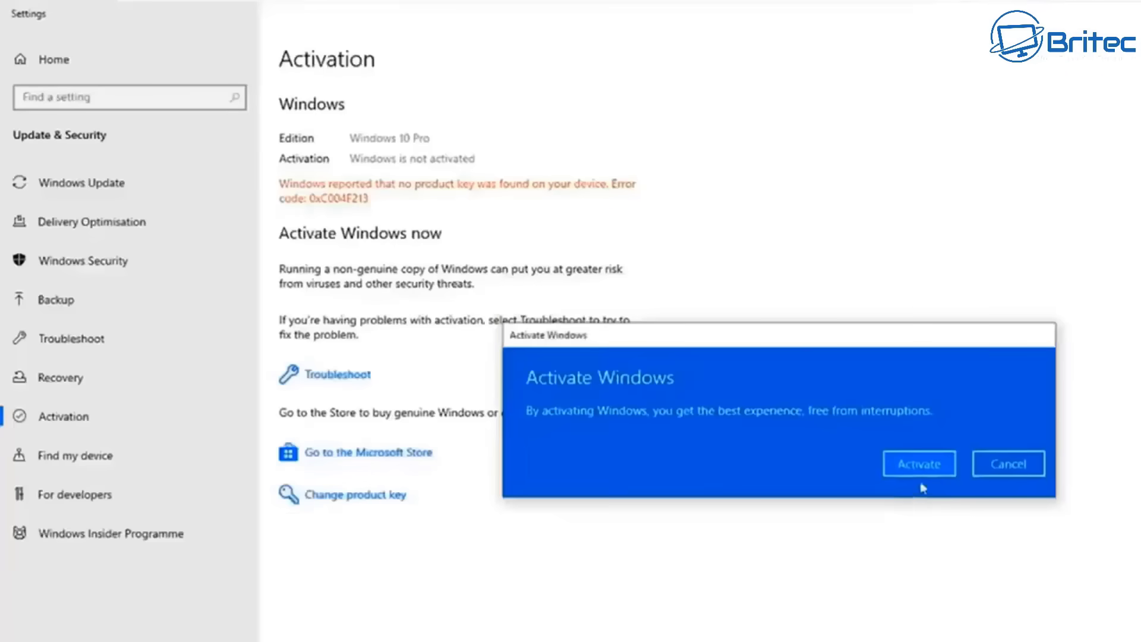
pyautogui.click(919, 466)
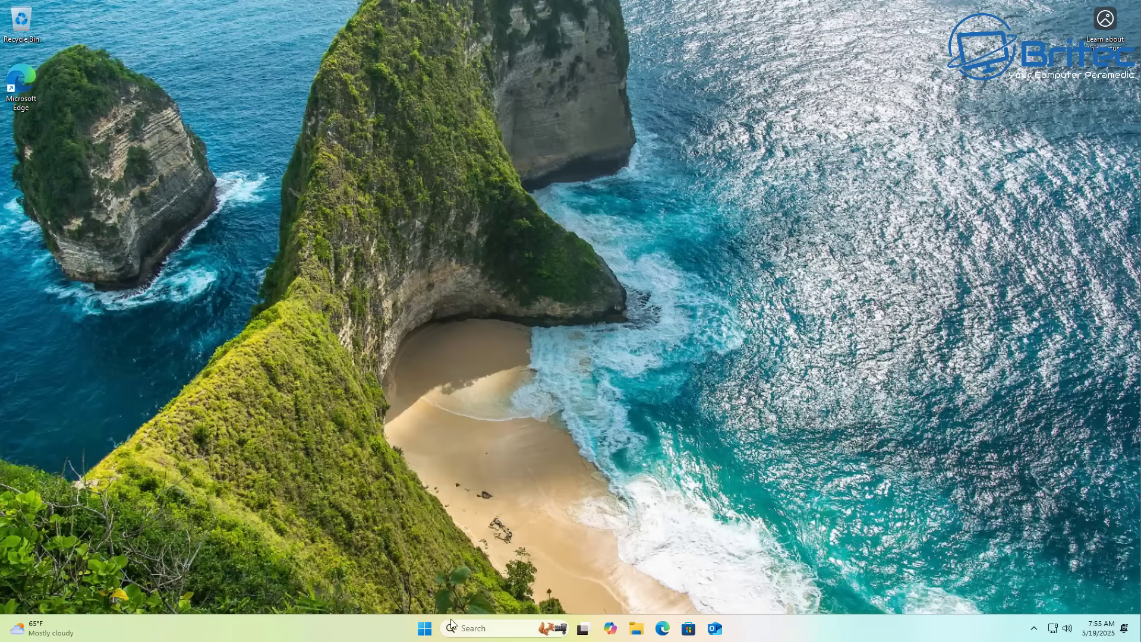
# - Open Settings from Start, look at the System and Sound pages, then close Settings
pyautogui.click(424, 629)
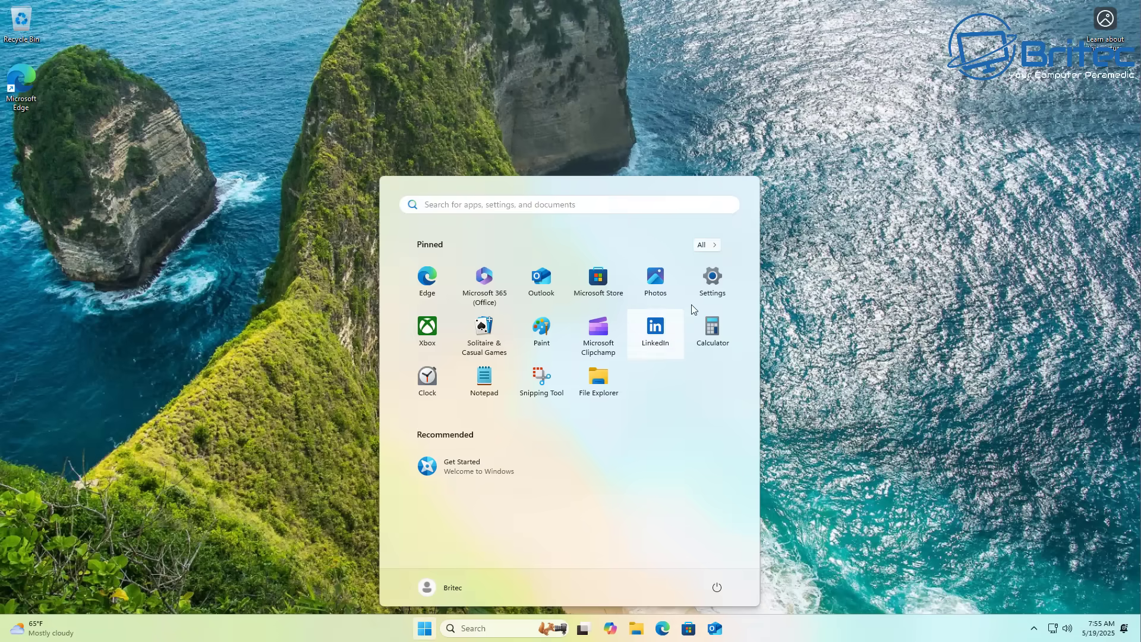
pyautogui.click(719, 280)
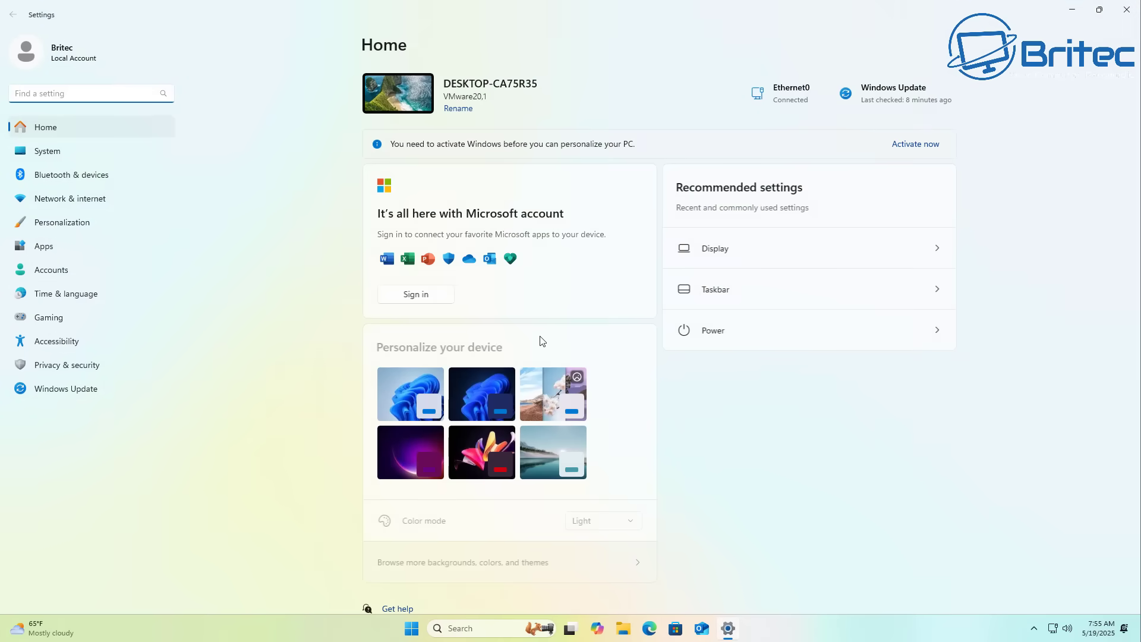
pyautogui.click(72, 149)
pyautogui.click(528, 225)
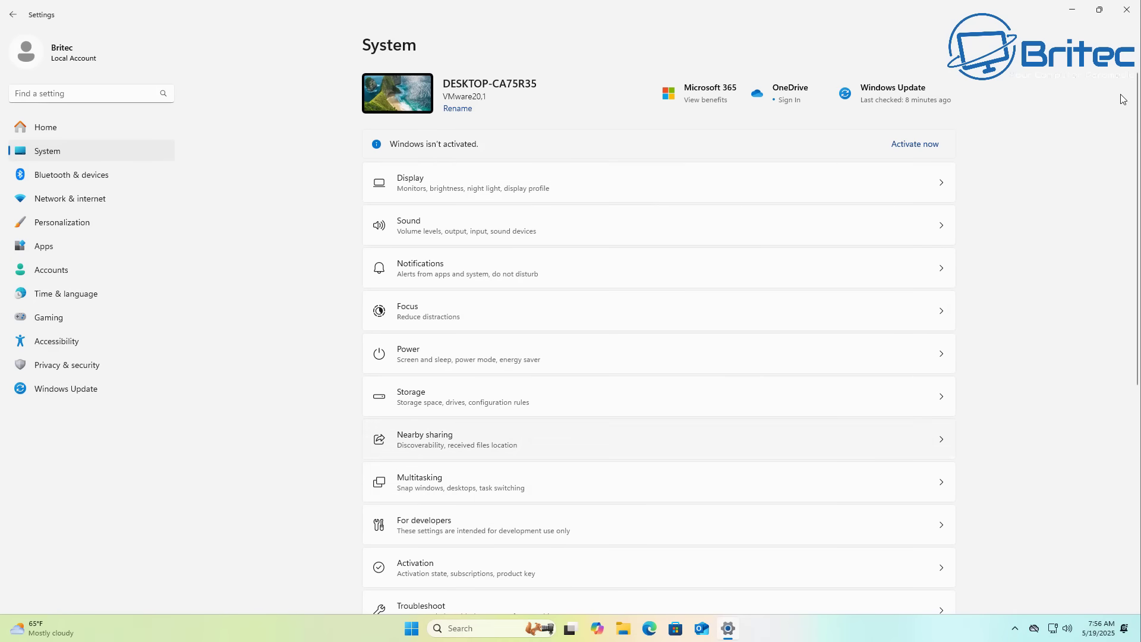
pyautogui.click(1126, 10)
# - Reopen Settings and run Check for updates on the Windows Update page
pyautogui.click(426, 627)
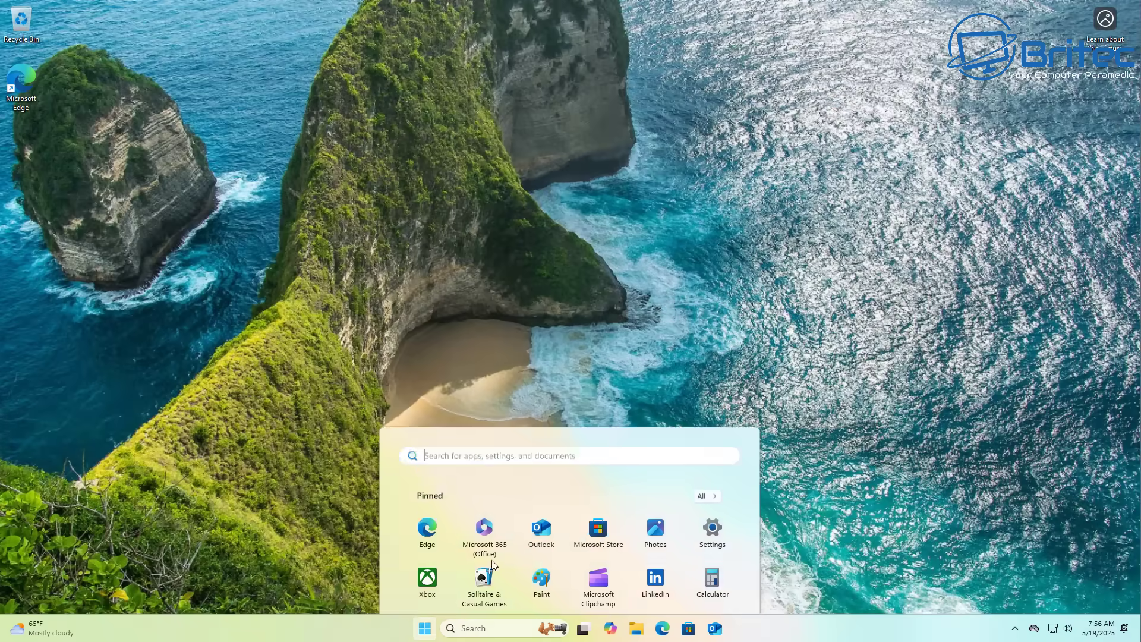
pyautogui.click(713, 264)
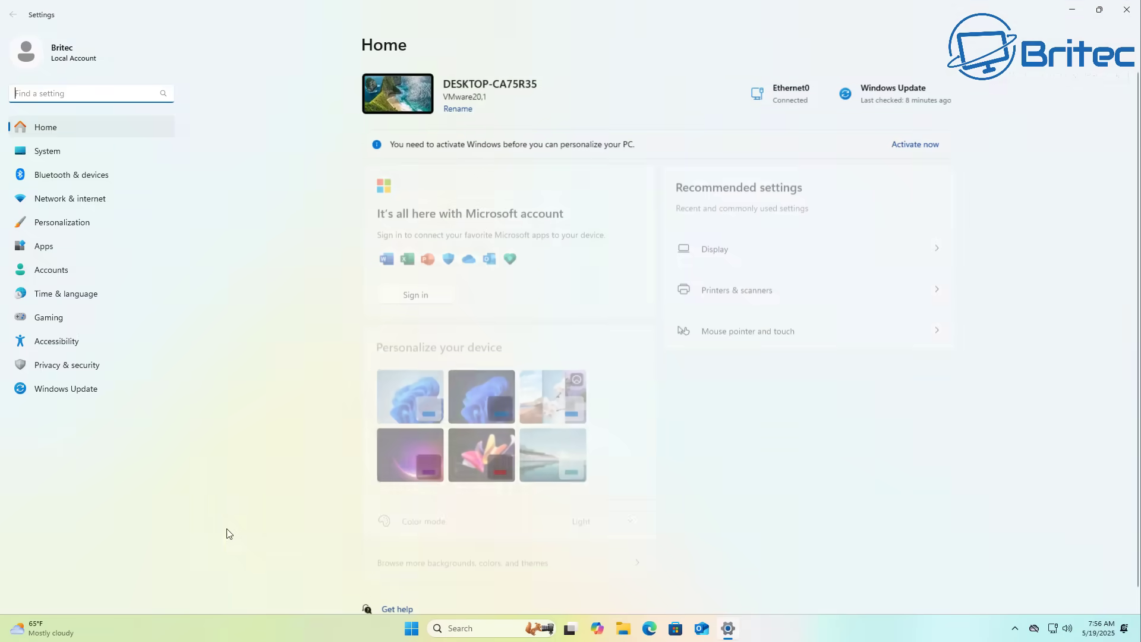
pyautogui.click(68, 388)
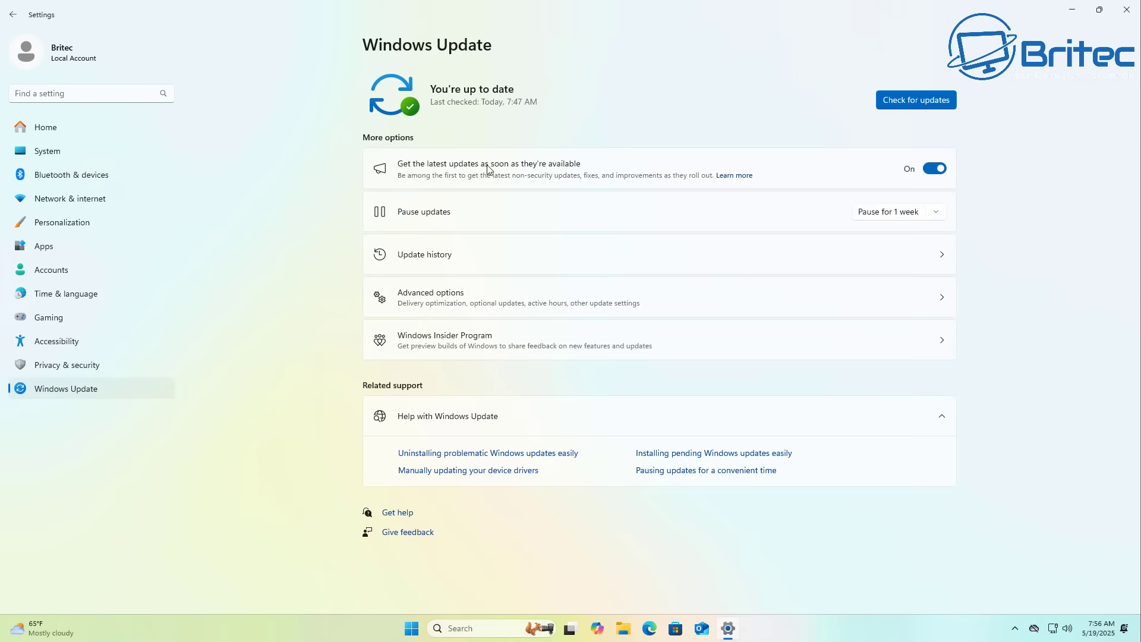
pyautogui.click(893, 100)
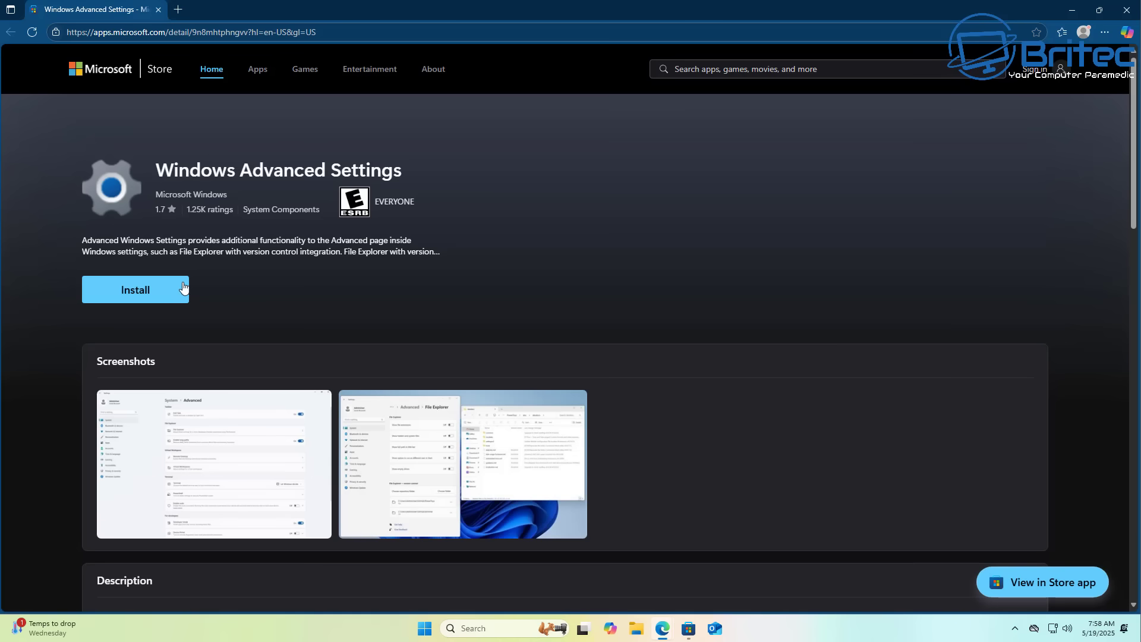
# - Install Windows Advanced Settings plus its required Dev Home update from the Store, then close the Store
pyautogui.click(159, 290)
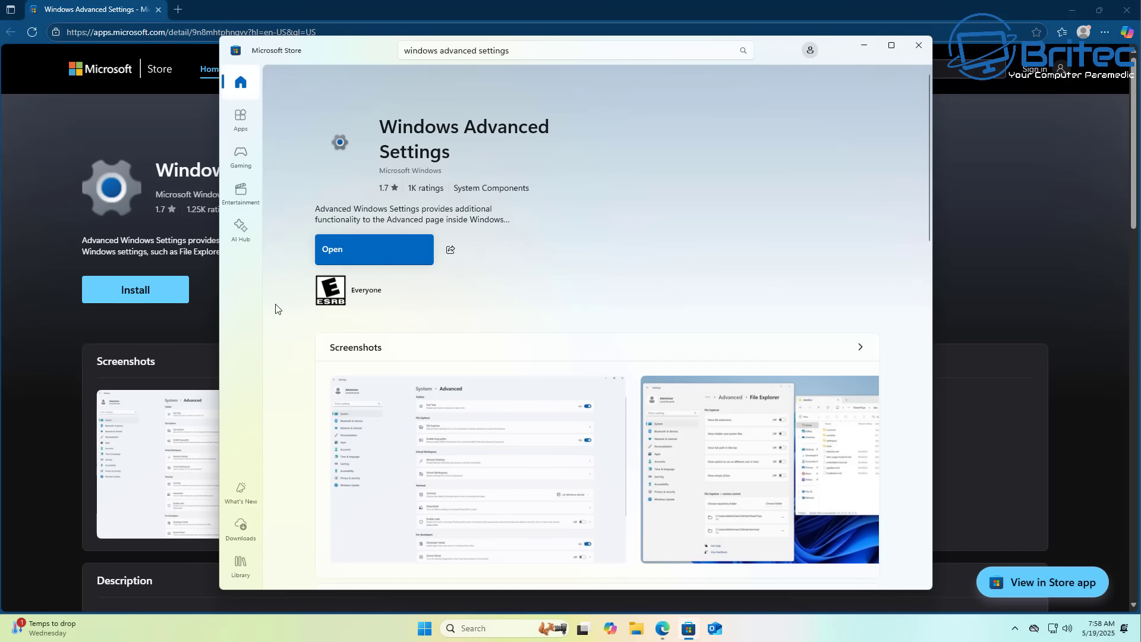
pyautogui.click(379, 254)
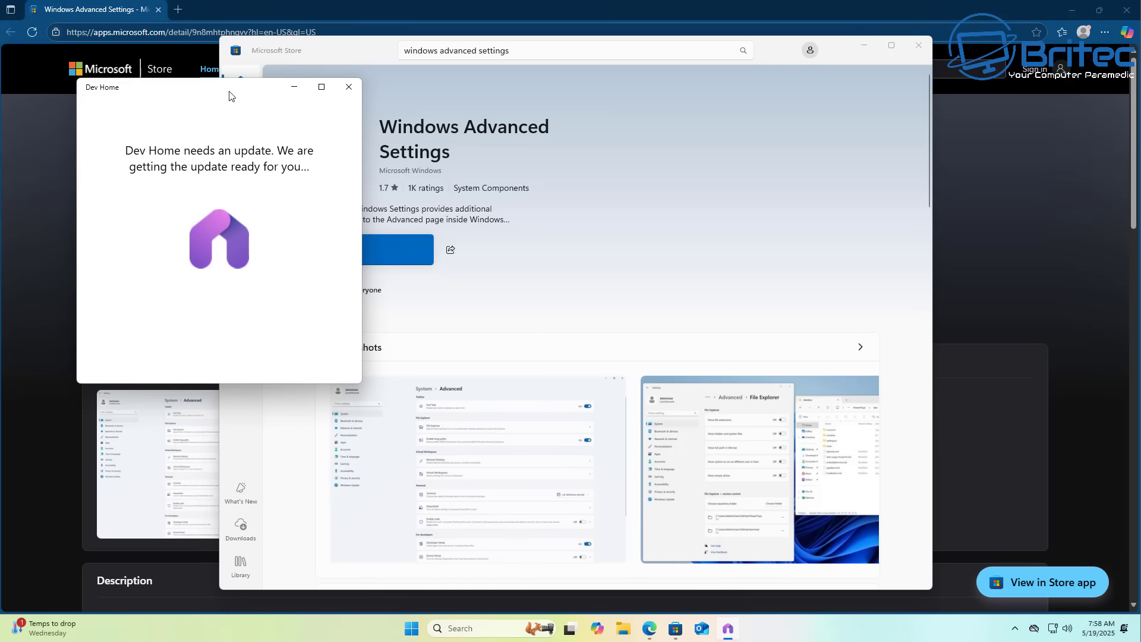
pyautogui.moveTo(232, 95); pyautogui.dragTo(527, 148)
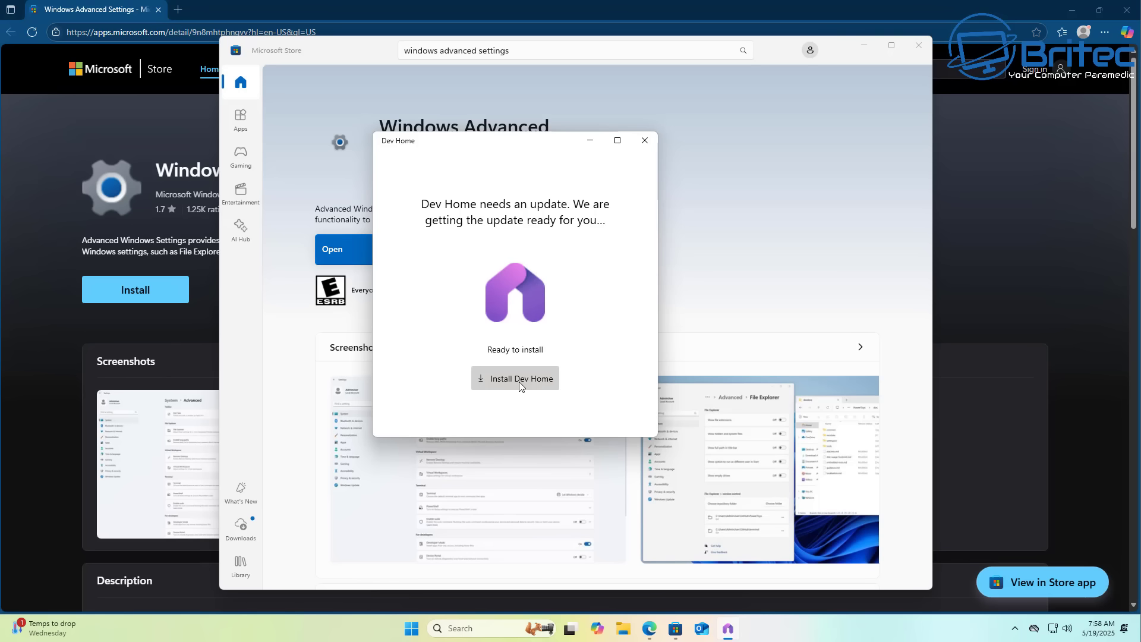
pyautogui.click(519, 381)
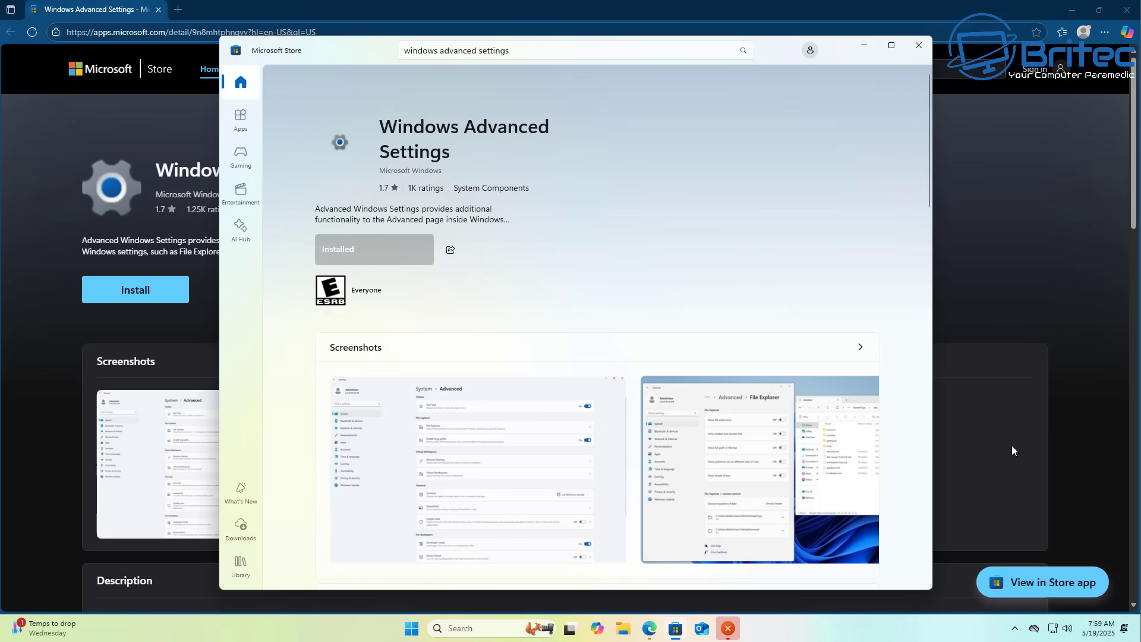
pyautogui.click(918, 46)
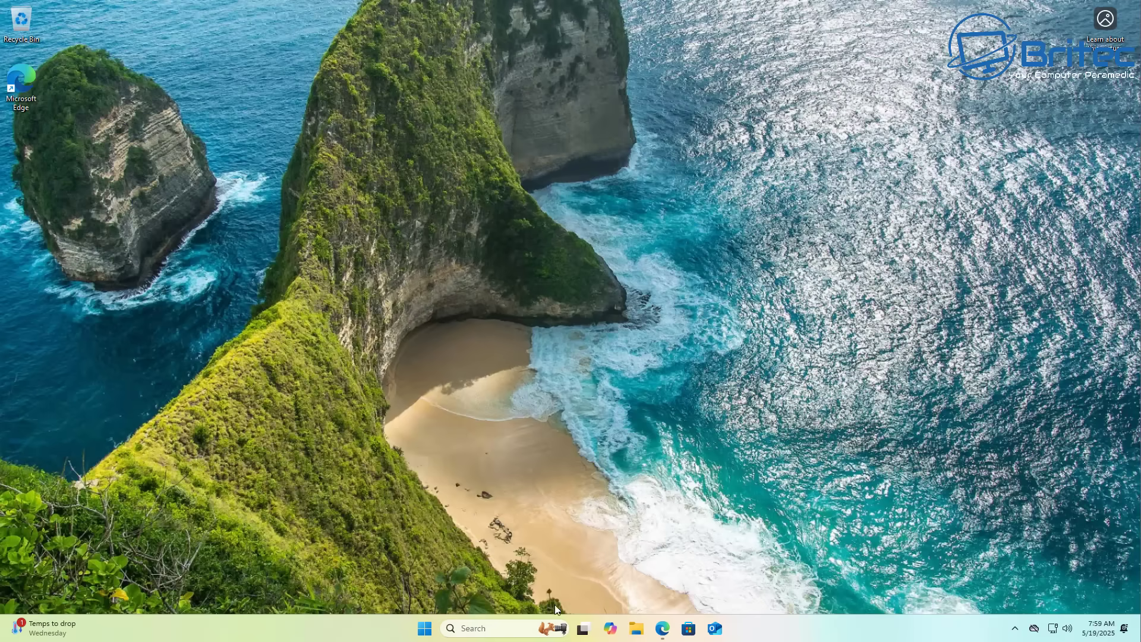
# - Run winver to confirm Version 24H2, OS Build 26120.3964, then dismiss About Windows
pyautogui.click(429, 630)
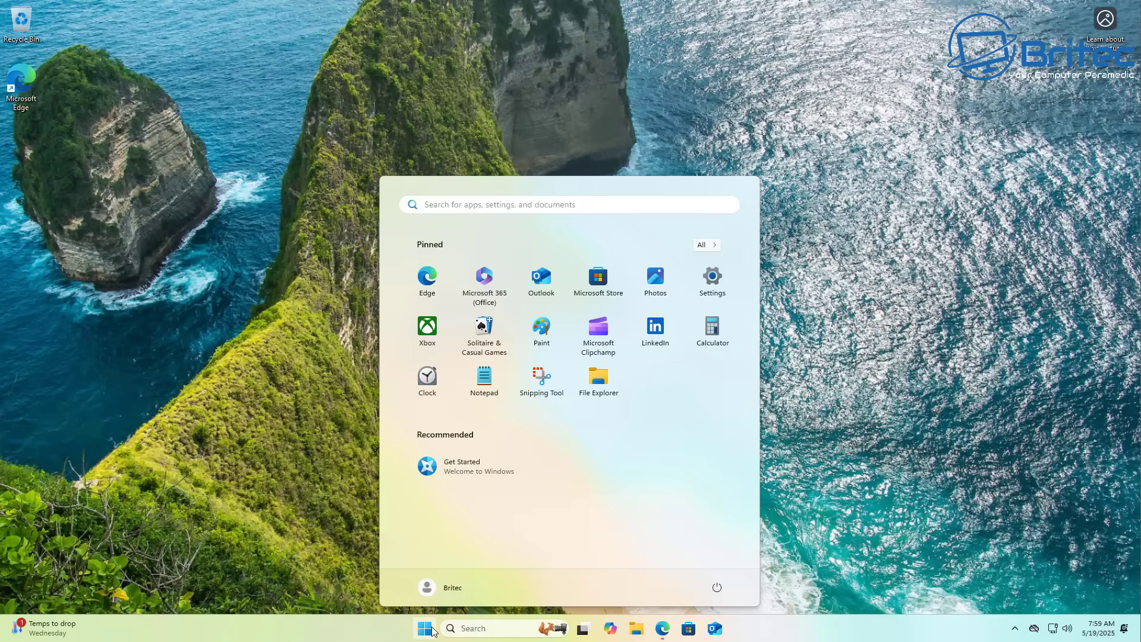
pyautogui.write('winver')
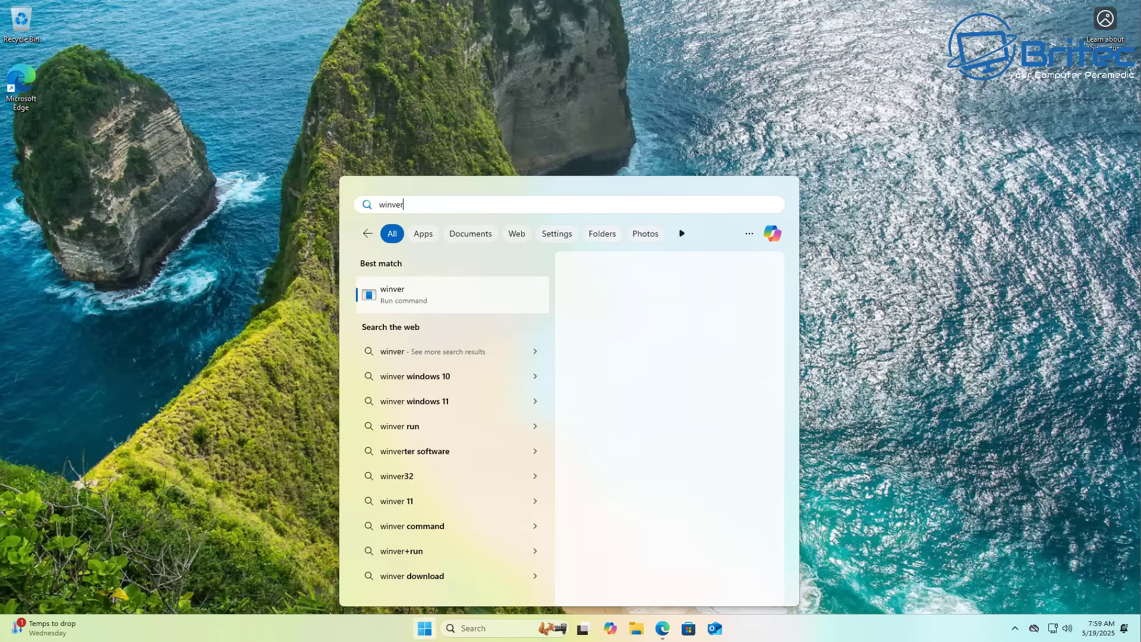
pyautogui.click(443, 300)
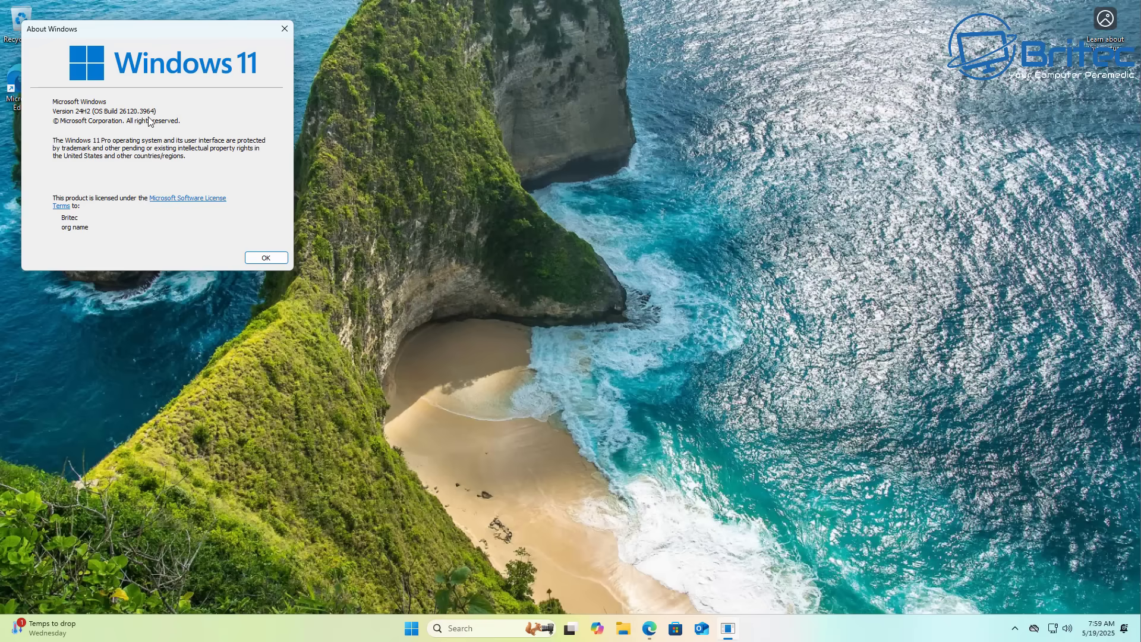
pyautogui.click(278, 263)
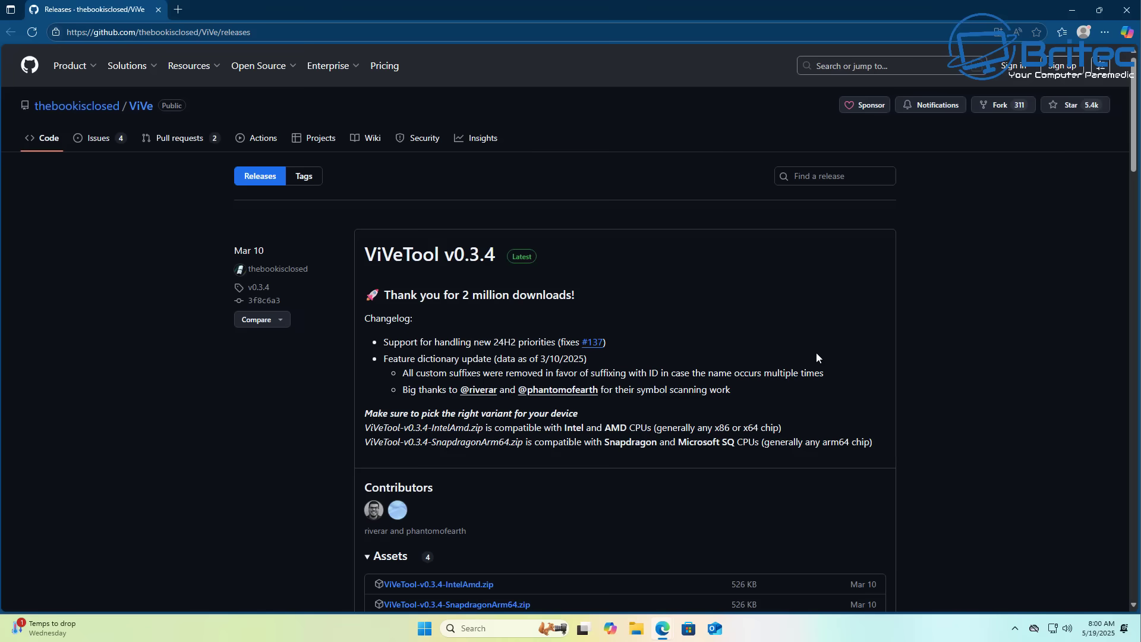
# - Download ViVeTool-v0.3.4-IntelAmd.zip from the latest release's assets and close Edge
pyautogui.click(523, 261)
pyautogui.scroll(-3, 575, 334)
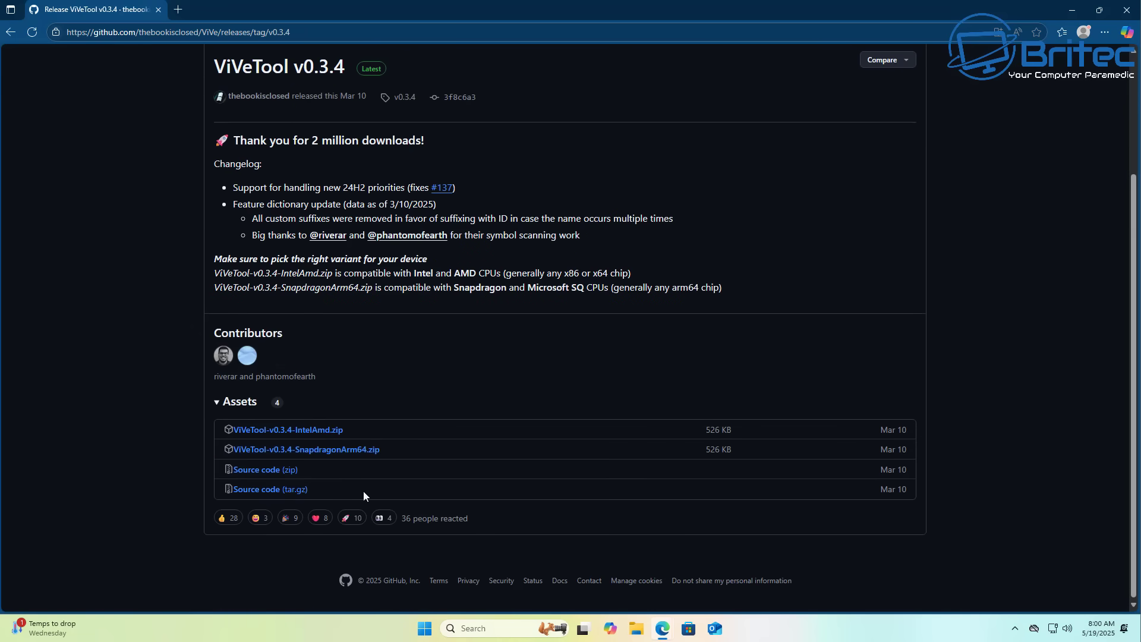
pyautogui.click(324, 431)
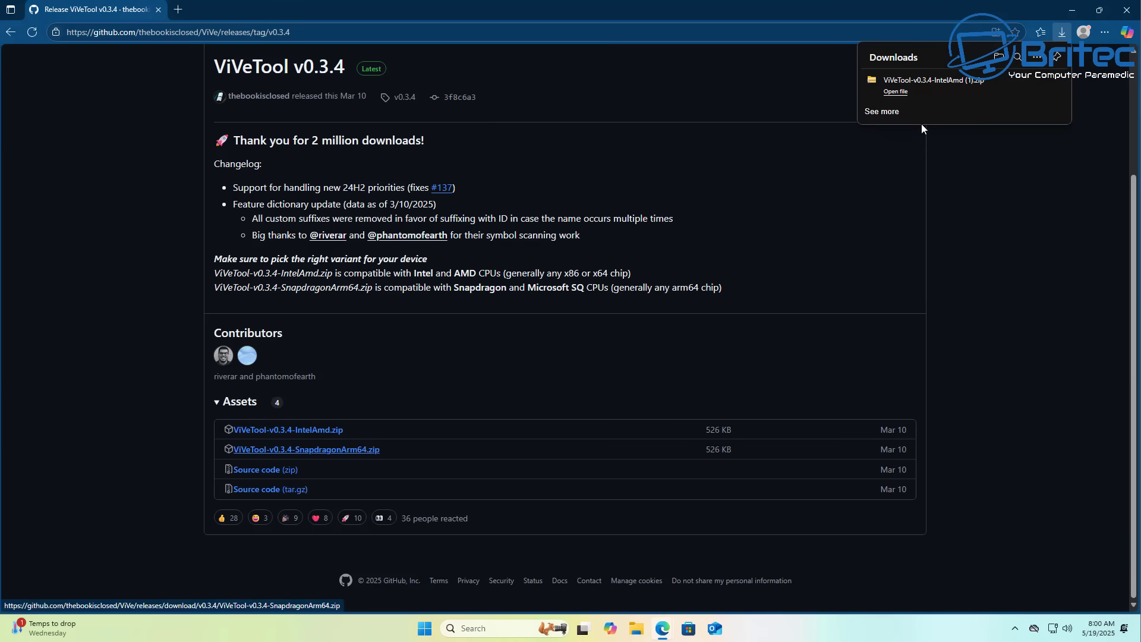
pyautogui.click(1122, 18)
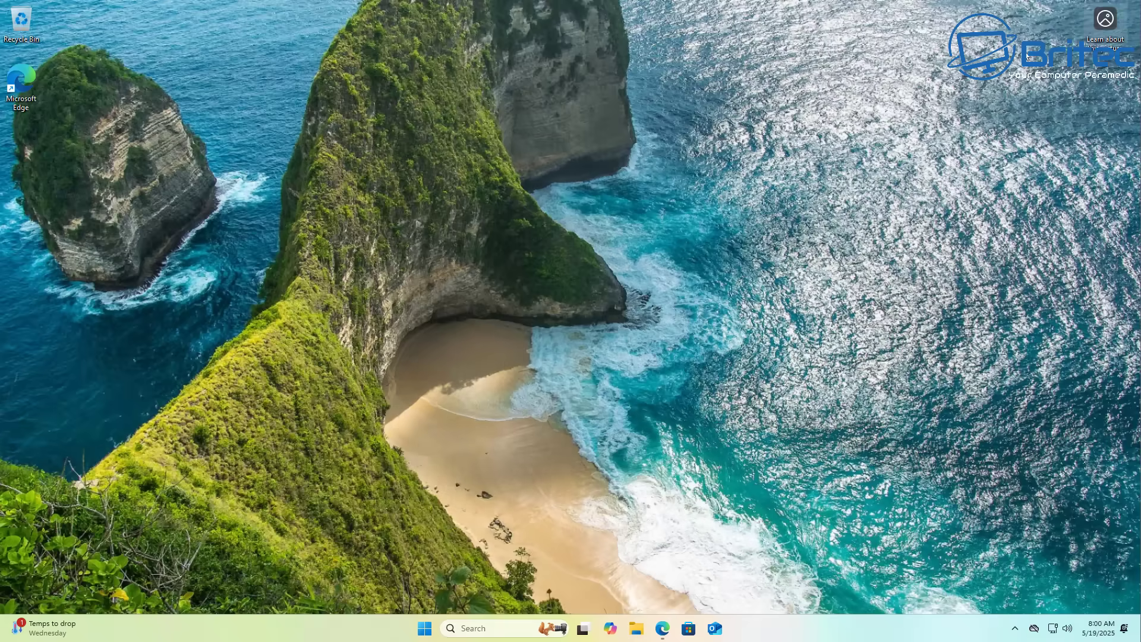
# - Copy the path of the ViVeTool-v0.3.4-IntelAmd folder in Downloads and minimize File Explorer
pyautogui.click(635, 632)
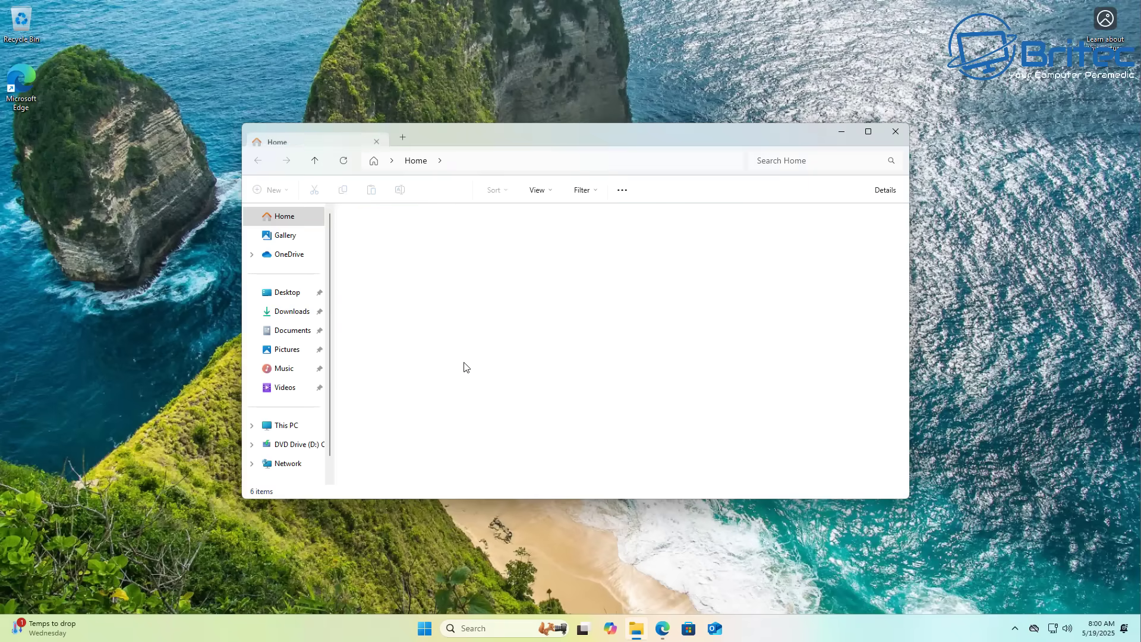
pyautogui.click(288, 311)
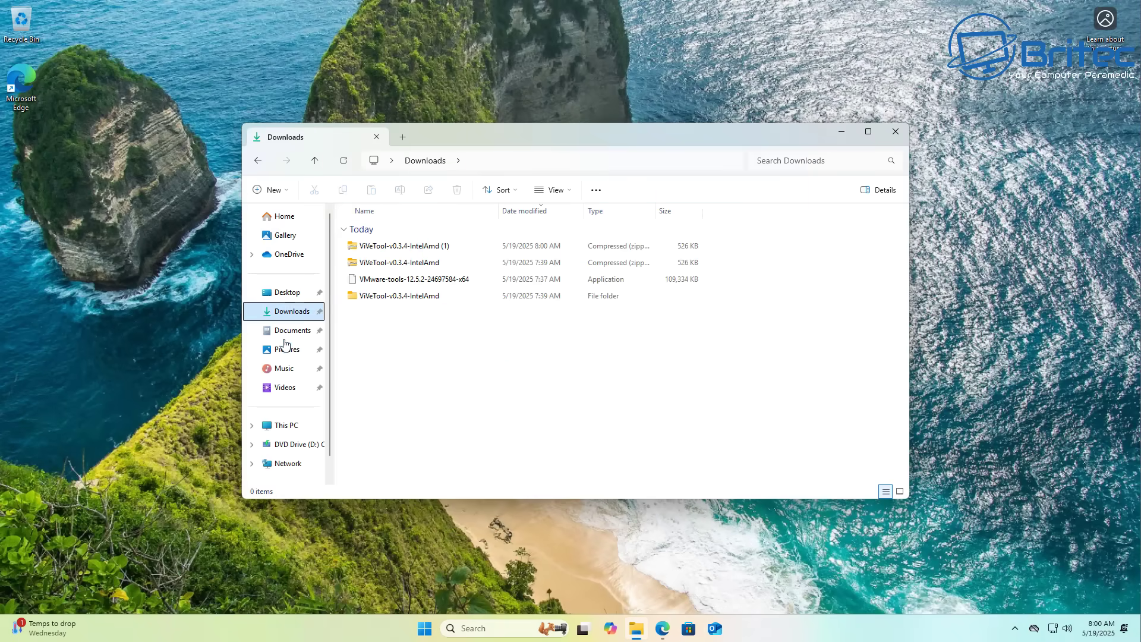
pyautogui.click(408, 299)
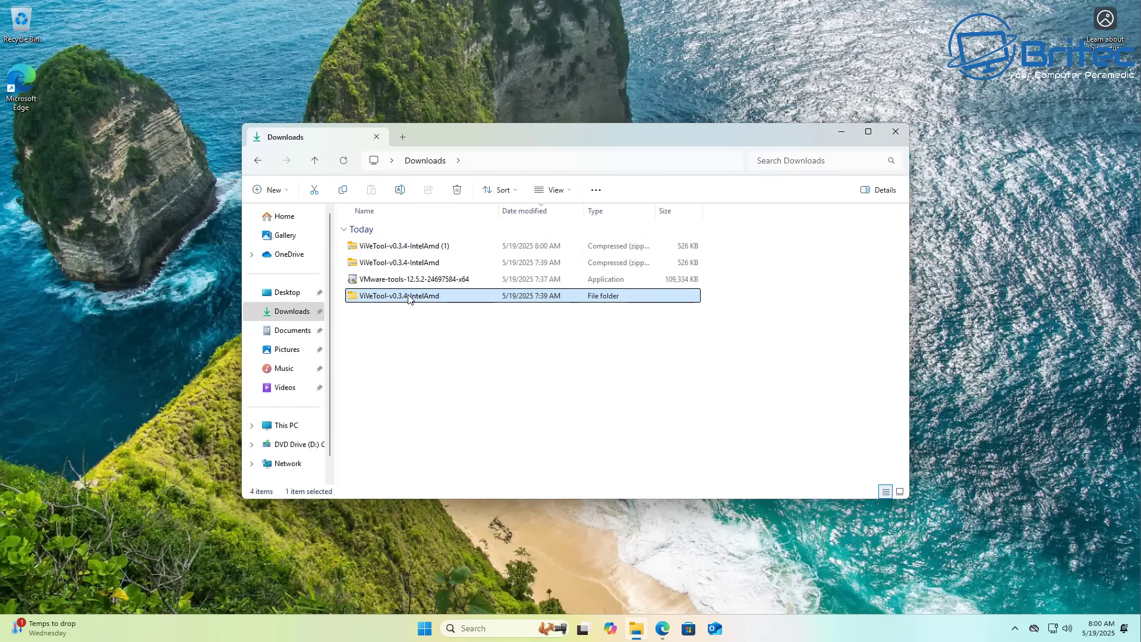
pyautogui.rightClick(409, 298)
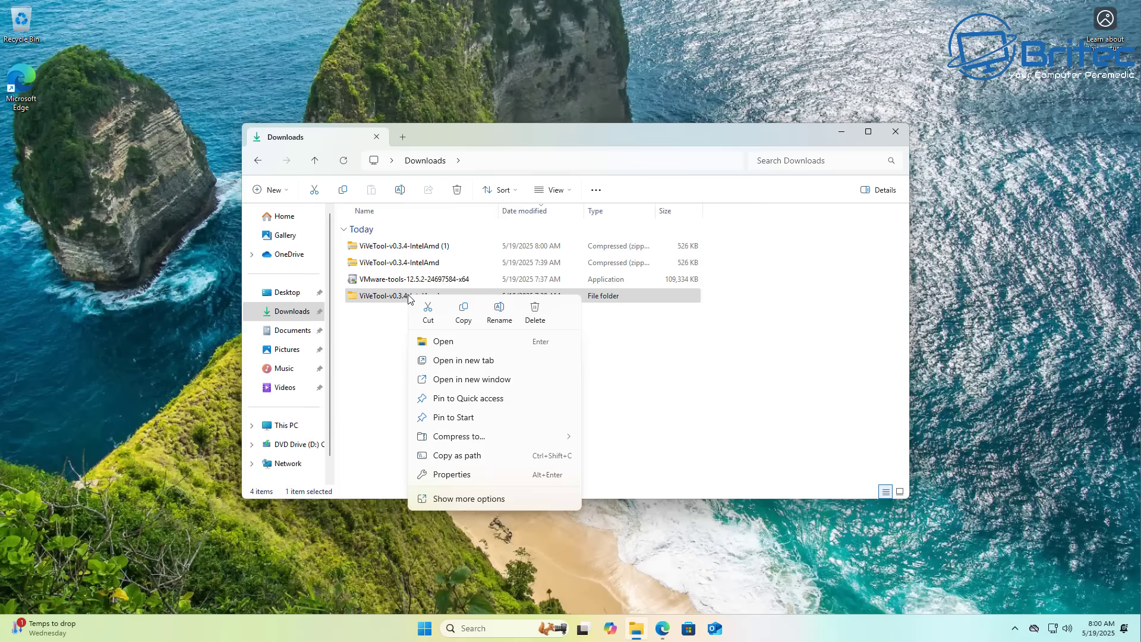
pyautogui.click(473, 456)
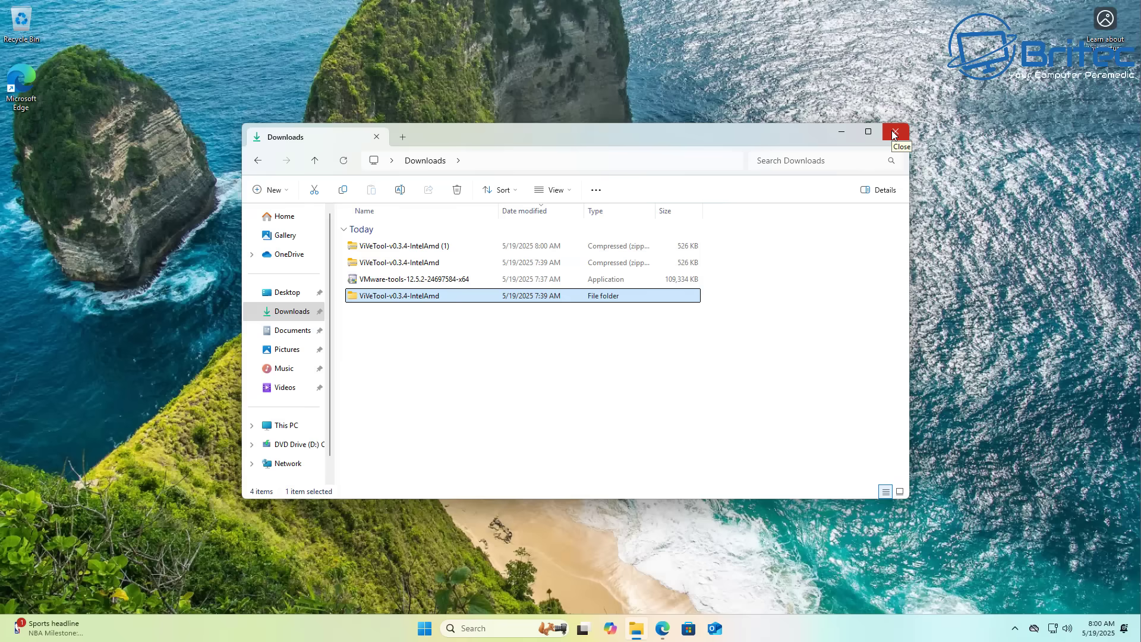
pyautogui.click(841, 131)
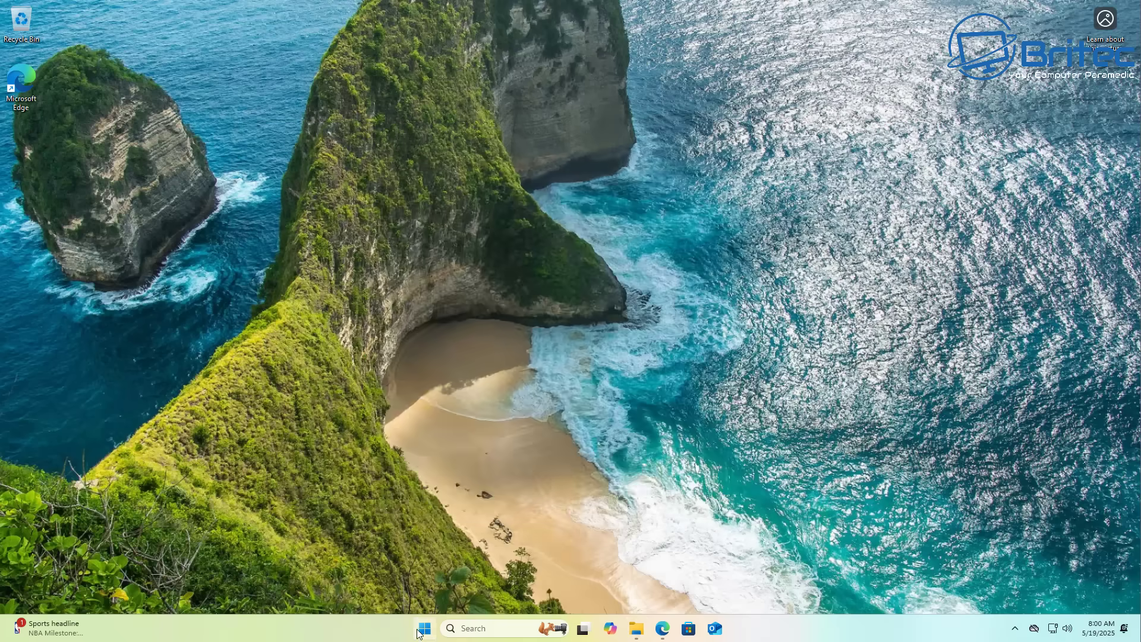
# - Start an administrator Command Prompt and cd into the pasted ViVeTool folder path
pyautogui.click(423, 630)
pyautogui.write('cmd')
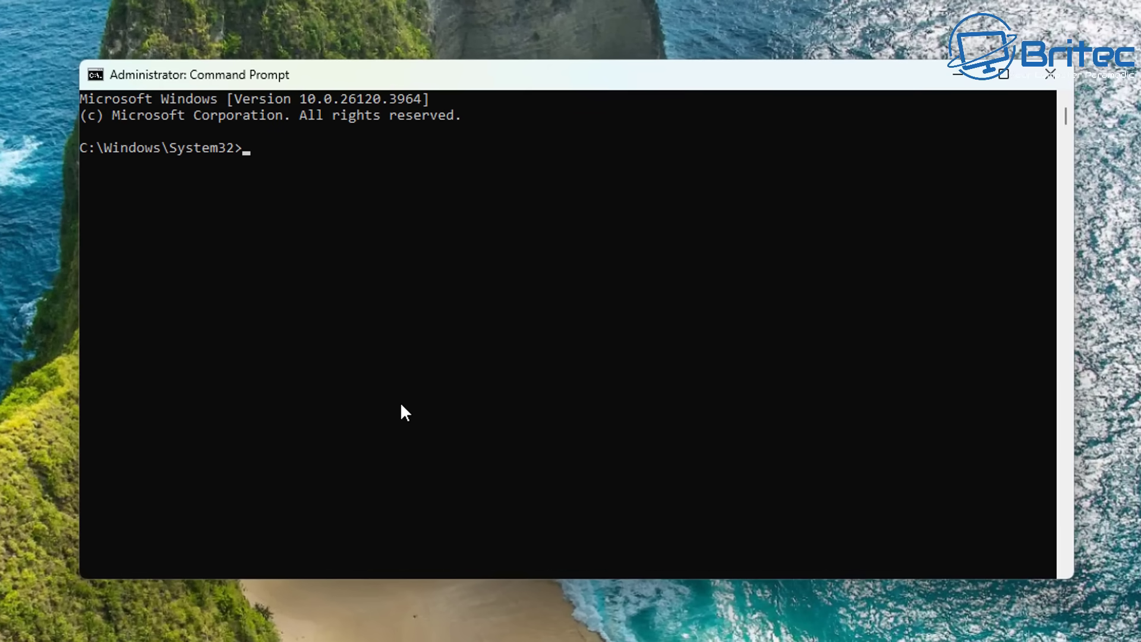
pyautogui.write('cd')
pyautogui.hotkey('ctrl', 'v')
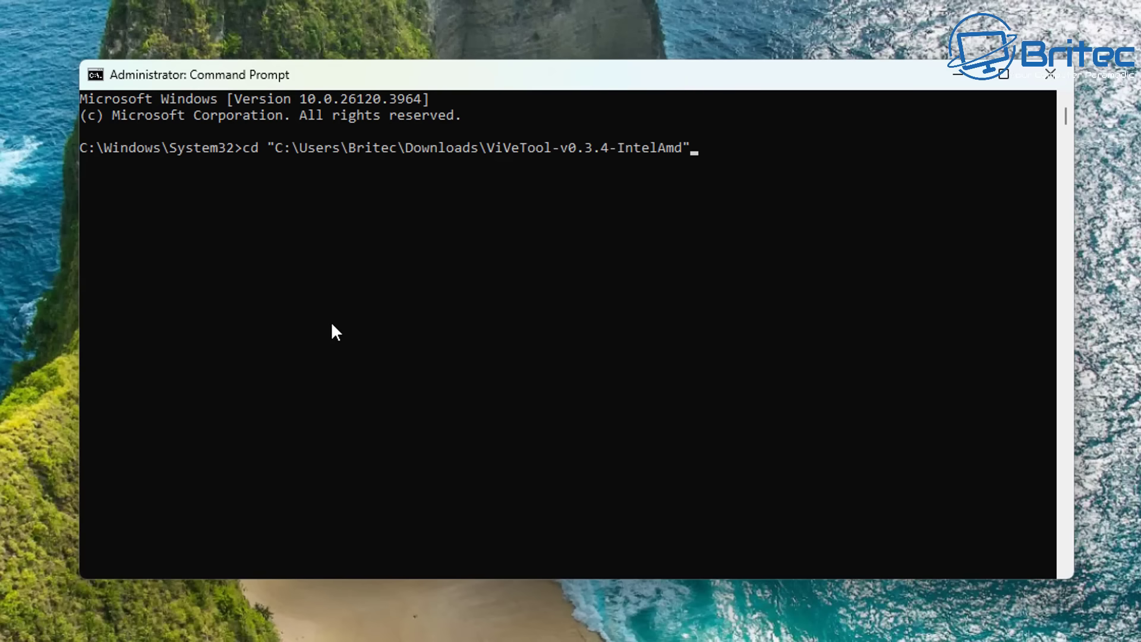
pyautogui.press('Return')
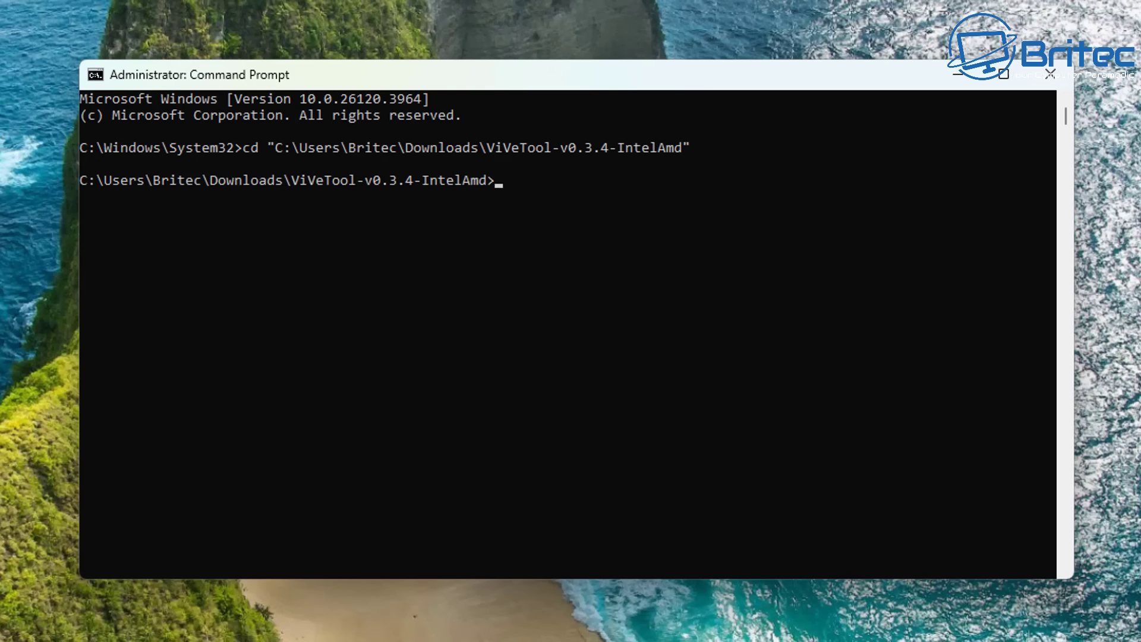
# - Run vivetool /enable /id:56005157 to enable the hidden feature
pyautogui.click(498, 331)
pyautogui.press('Escape')
pyautogui.rightClick(481, 318)
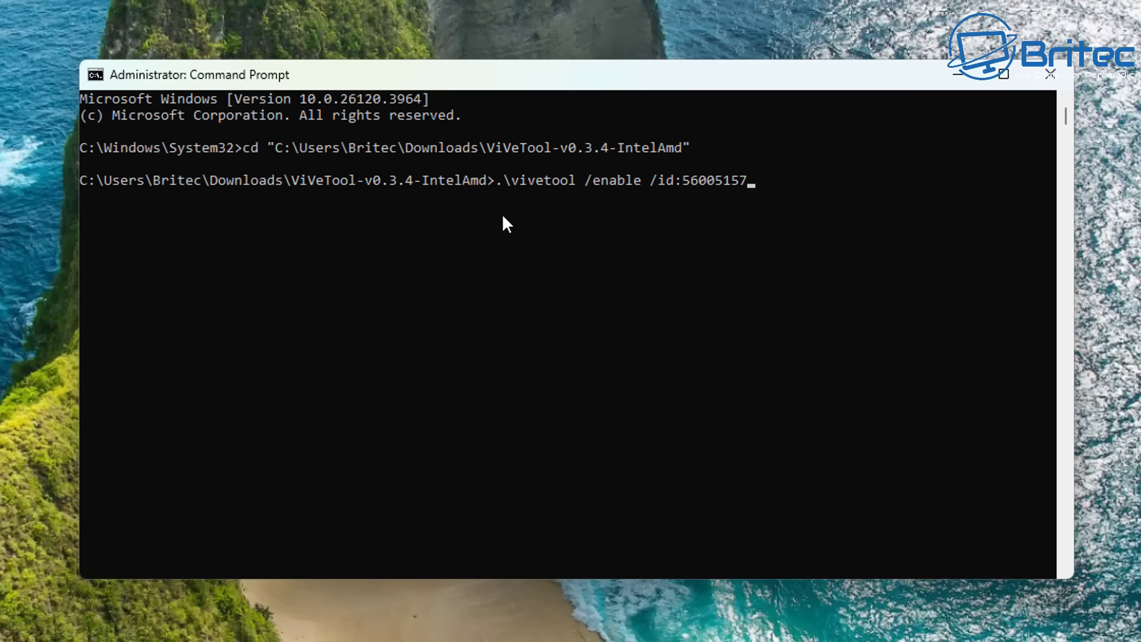
pyautogui.press('Return')
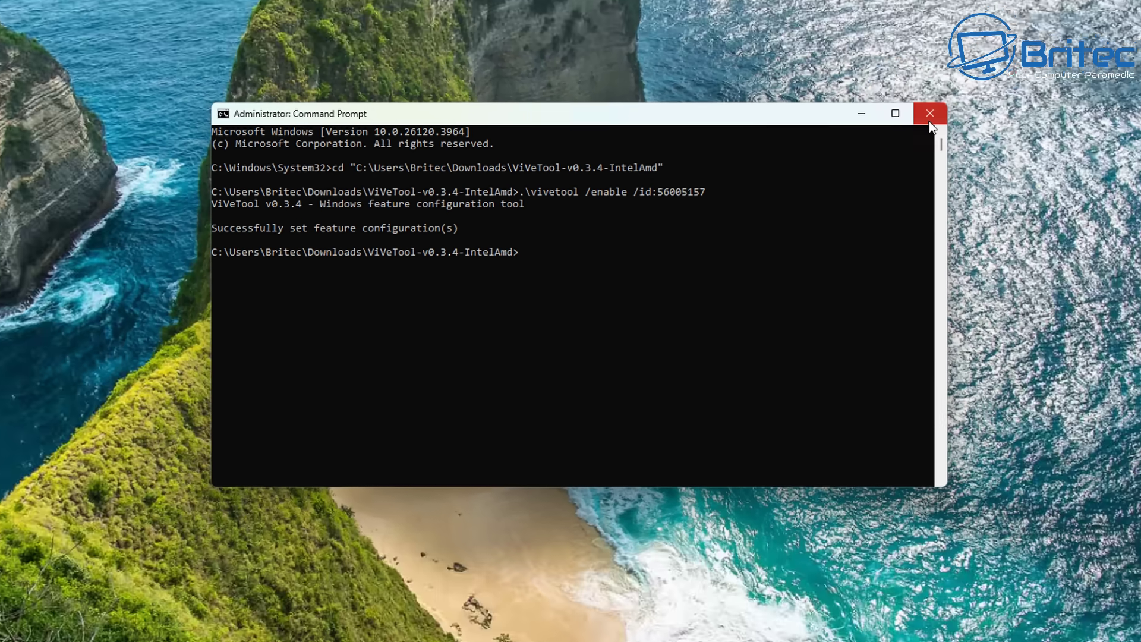
# - Close the Command Prompt and restart the PC from the Start power menu
pyautogui.click(1050, 75)
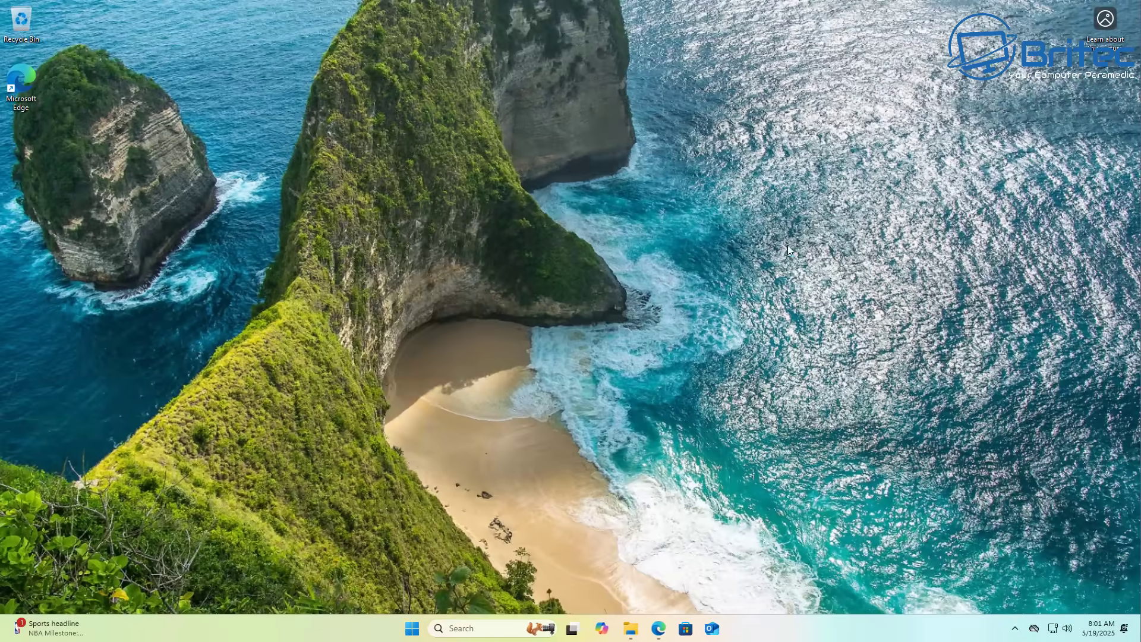
pyautogui.click(424, 628)
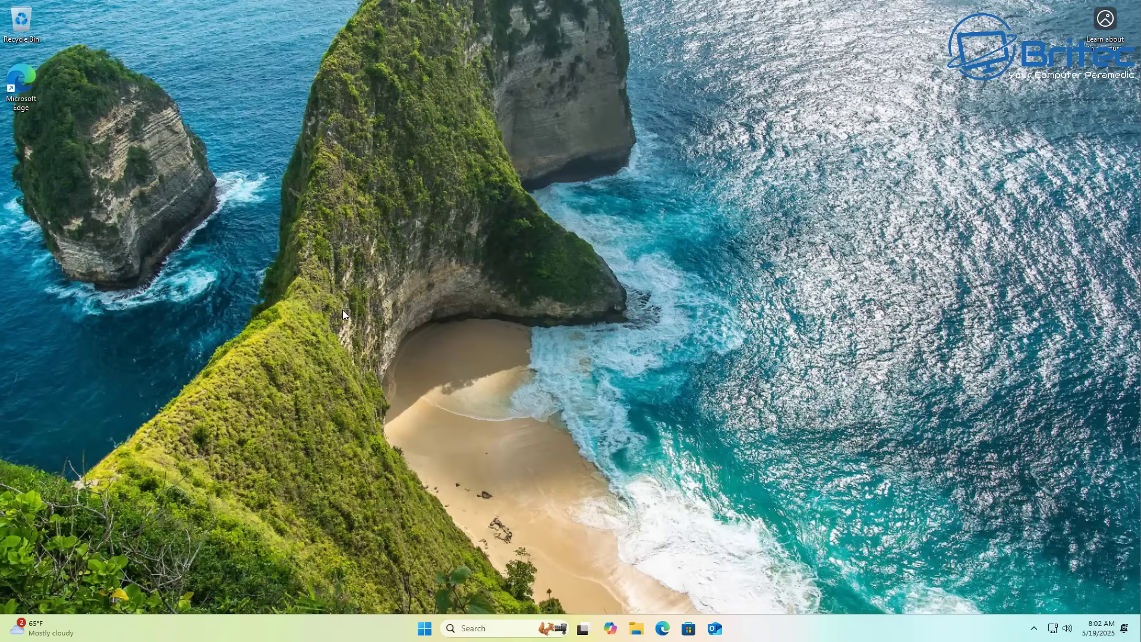
# - Launch Settings from Start and open the System page, doing it twice
pyautogui.click(425, 629)
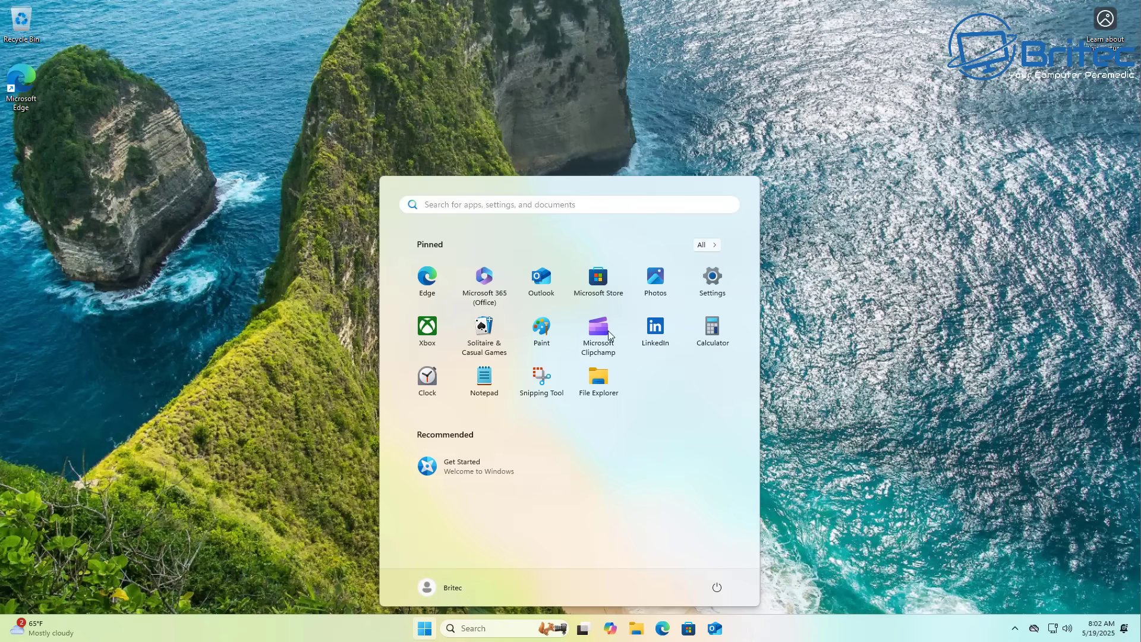
pyautogui.click(706, 277)
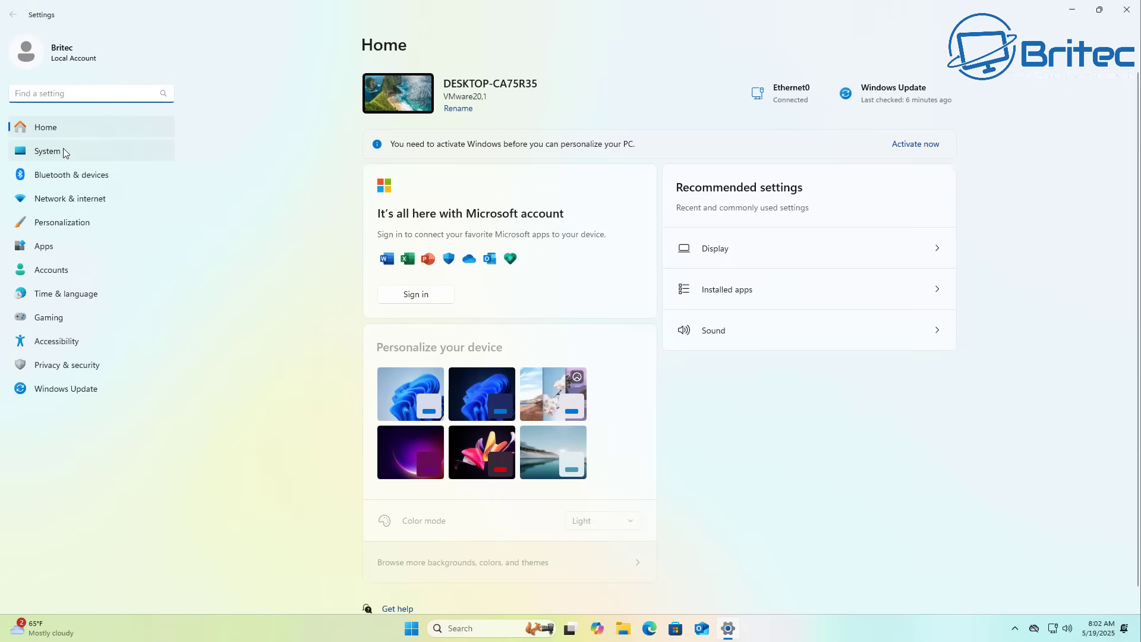
pyautogui.click(65, 152)
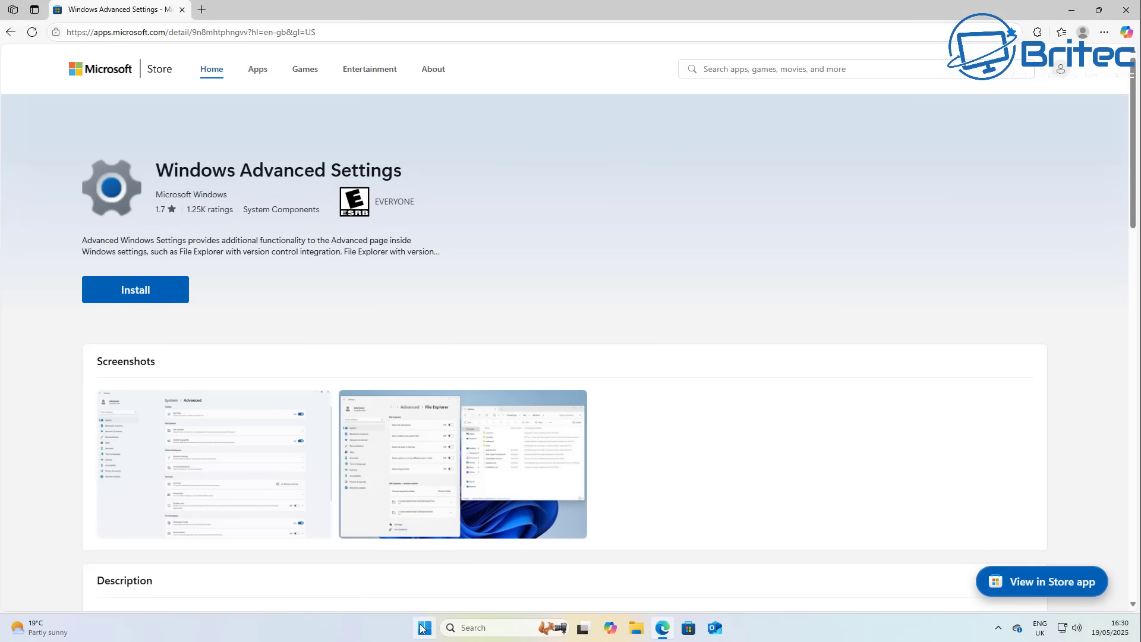
pyautogui.click(425, 627)
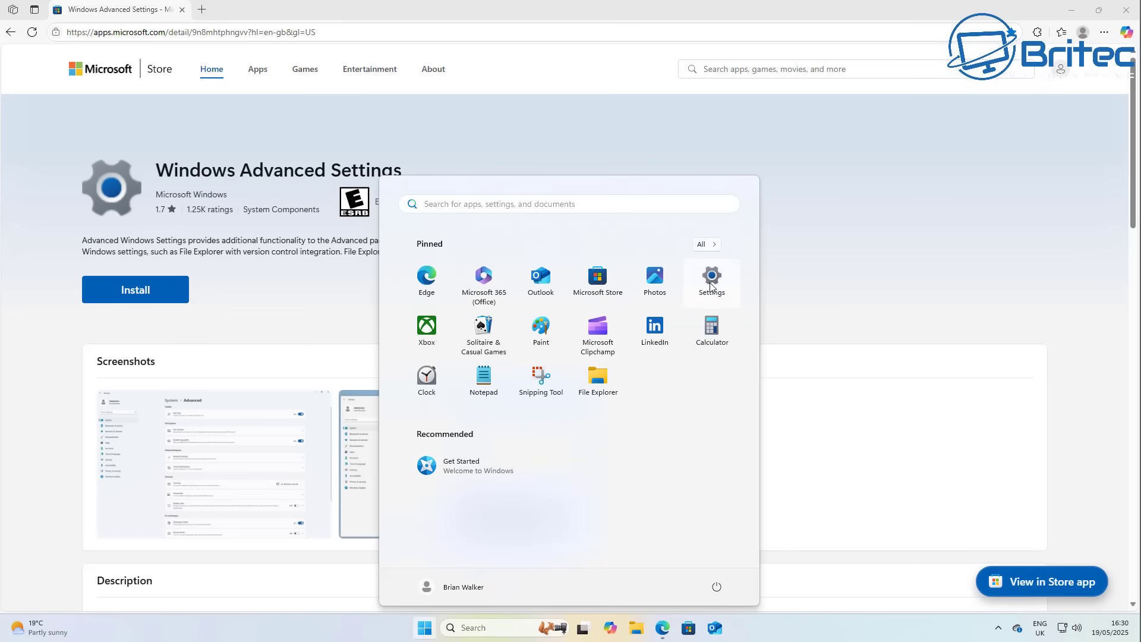
pyautogui.click(712, 284)
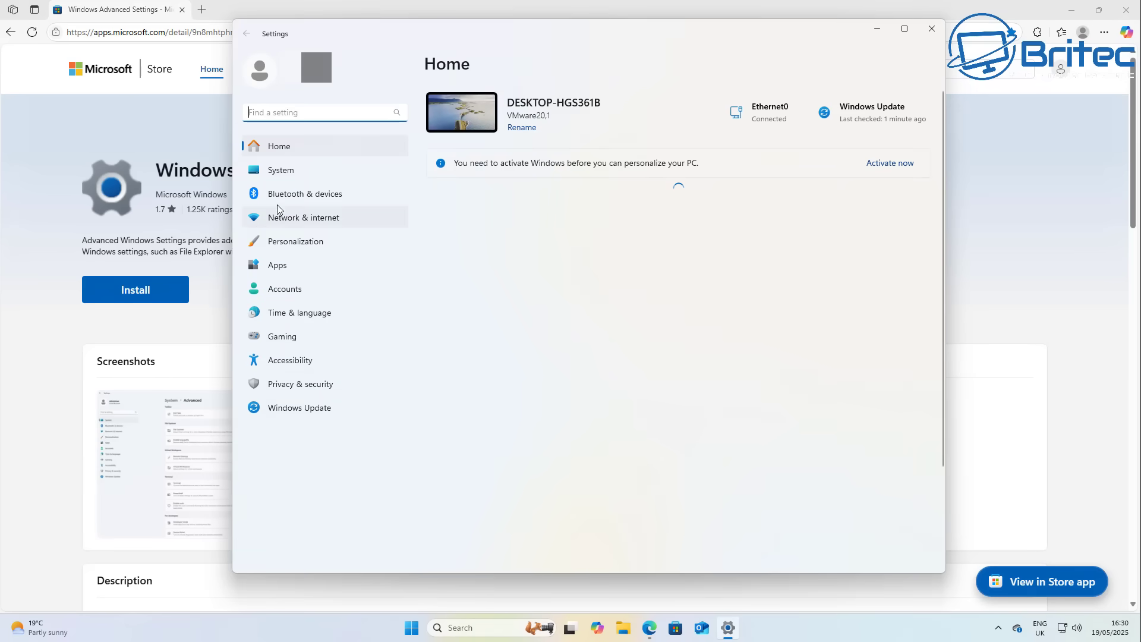
pyautogui.click(294, 172)
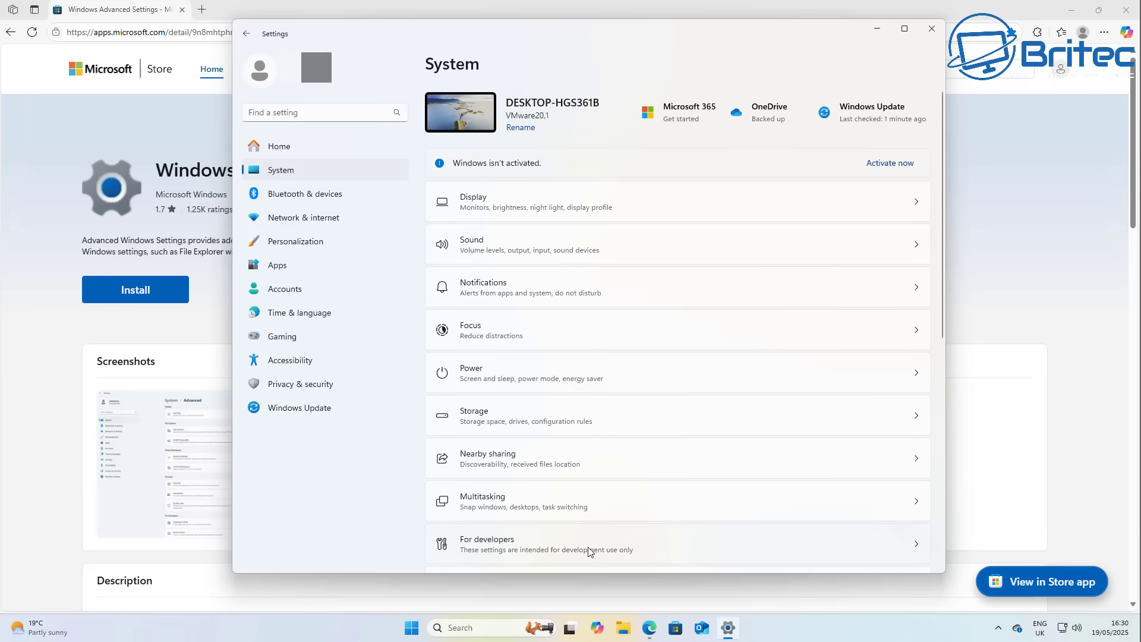
# - Enlarge the first screenshot of the Windows Advanced Settings store listing, showing the System › Advanced page
pyautogui.click(174, 500)
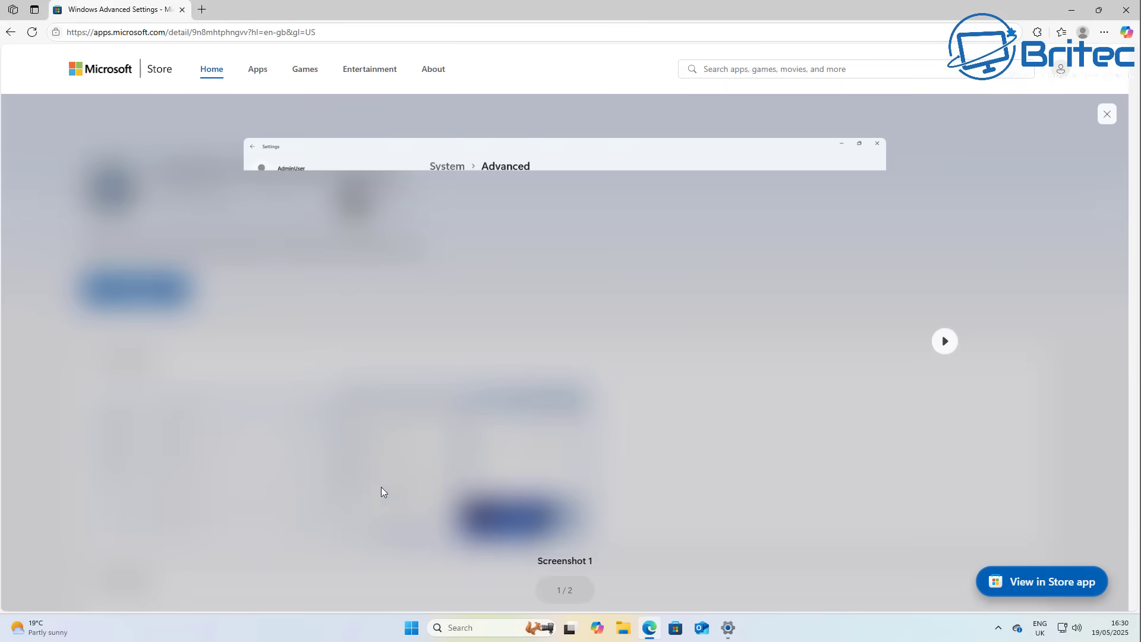